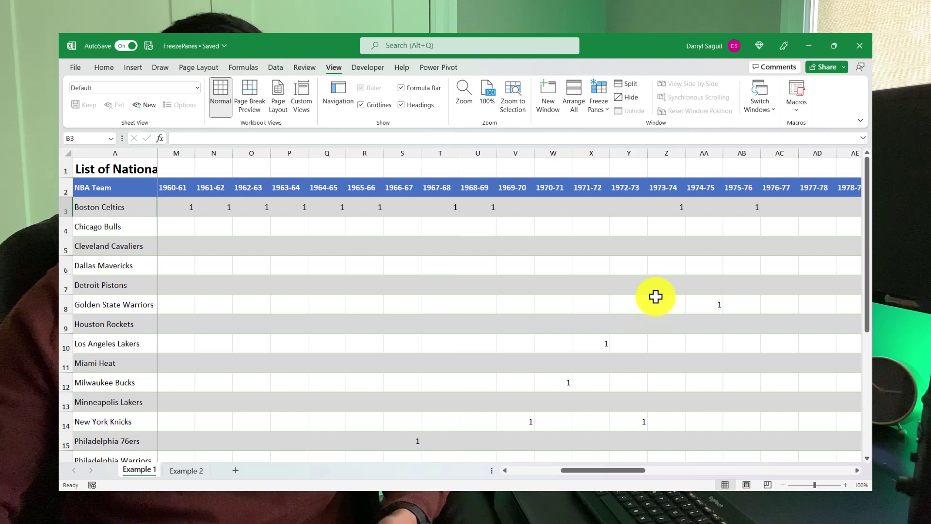
Step: Scroll down the NBA Champions sheet to look over the team names and season columns
scroll(653, 286, "down", 1)
scroll(640, 269, "down", 1)
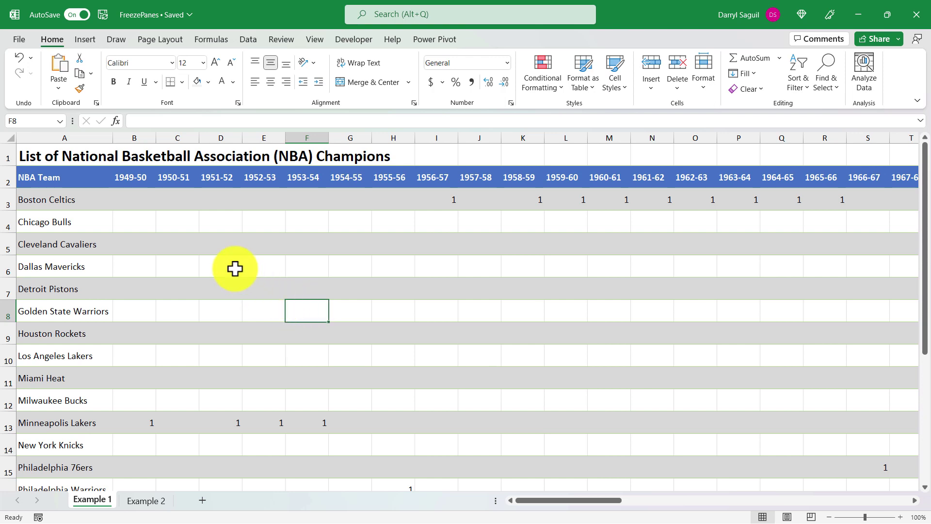
Step: Freeze panes at cell B3 so rows 1–2 and column A stay fixed
left_click(128, 202)
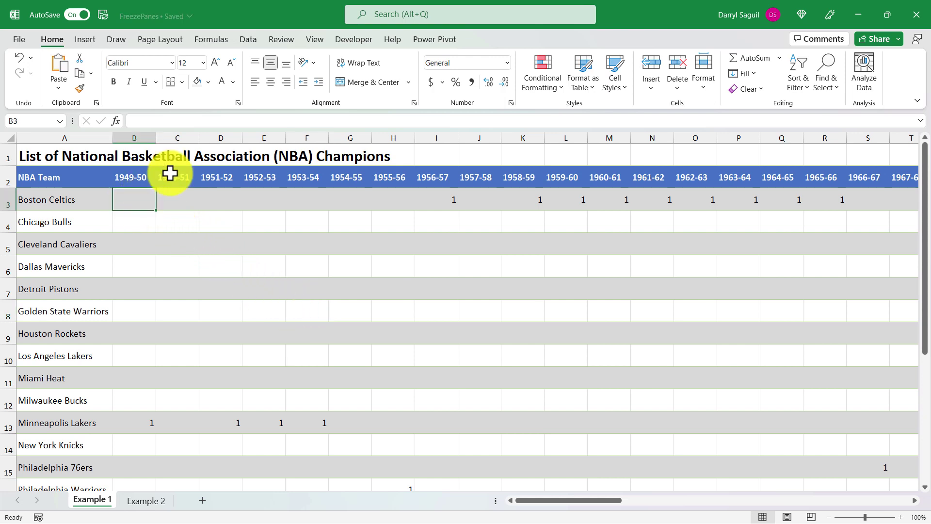
left_click(313, 42)
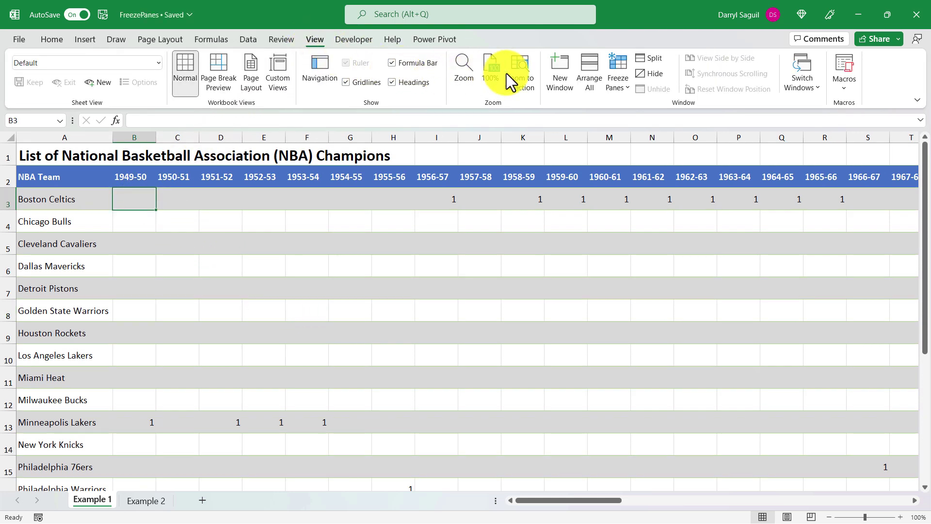
left_click(621, 74)
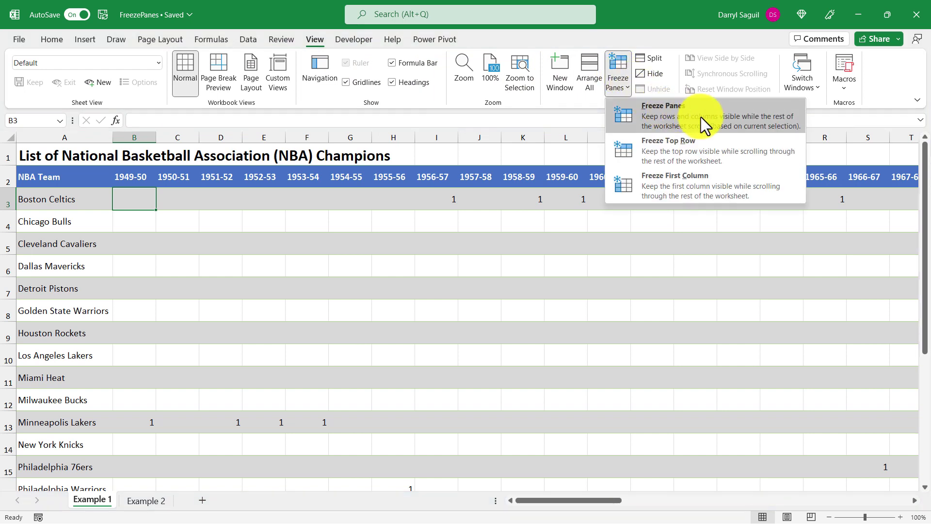
left_click(700, 118)
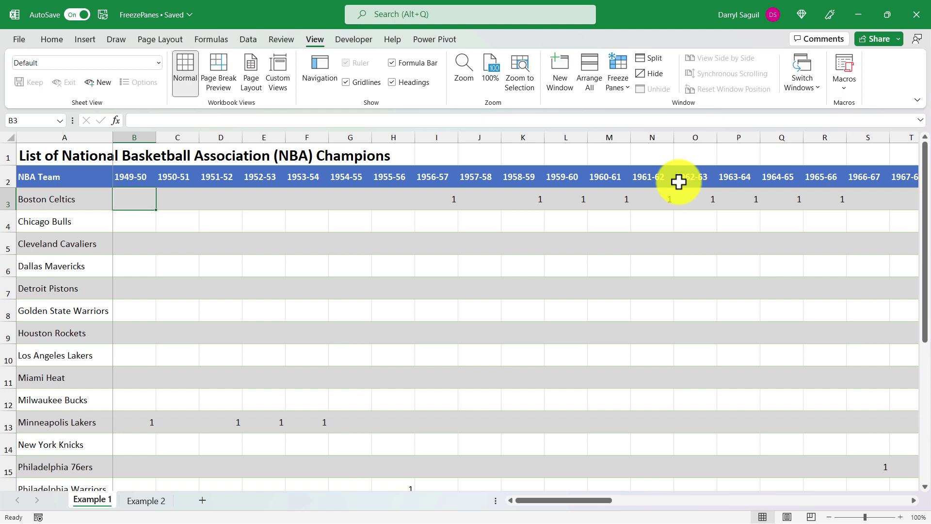
Step: Scroll right and down to confirm the season headers and team names stay visible
left_click_drag(566, 498, 625, 487)
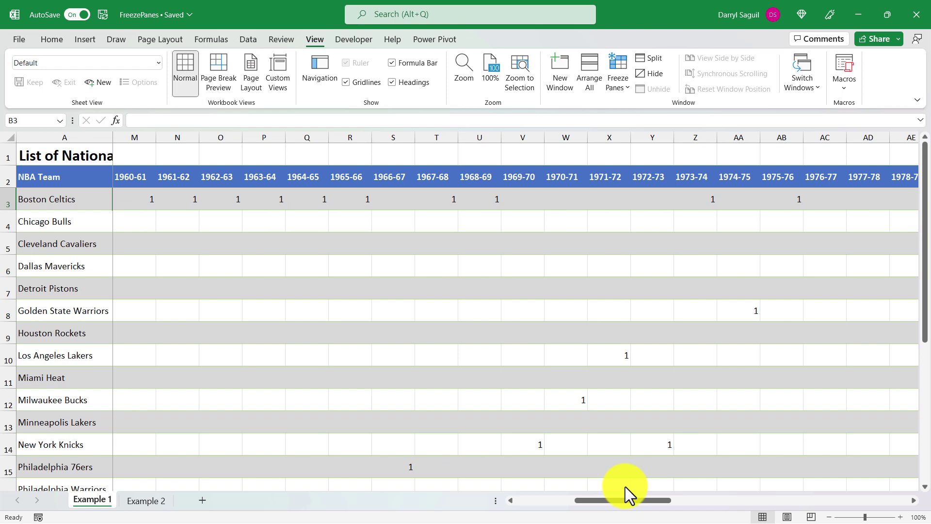
scroll(681, 281, "down", 1)
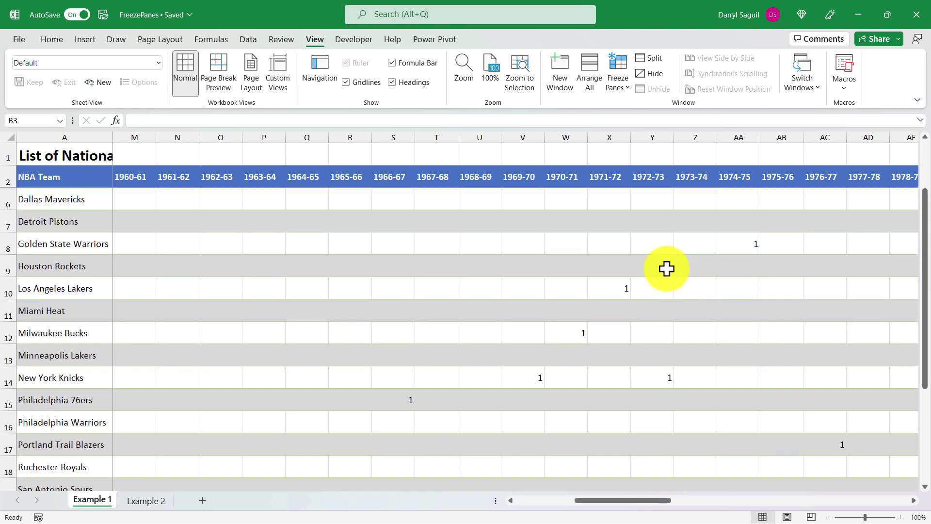
scroll(659, 267, "down", 1)
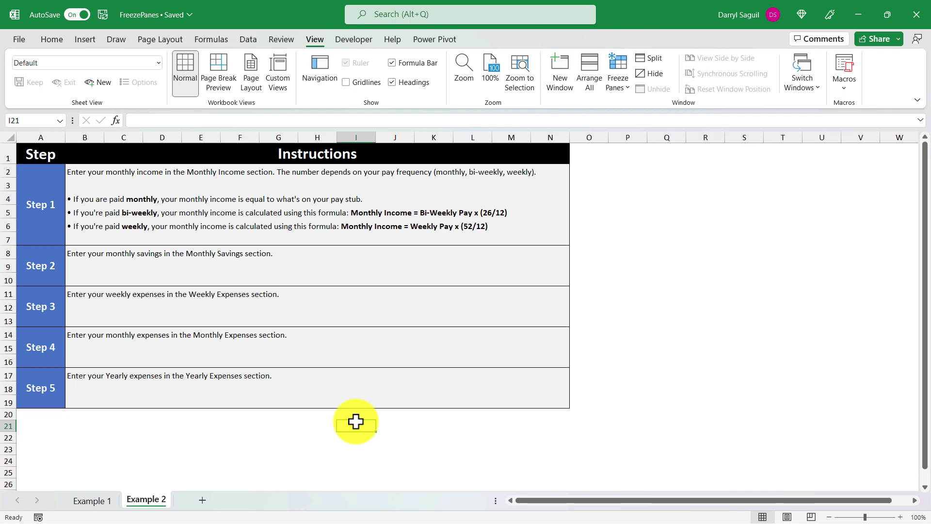
Step: Scroll Example 2 down and back up, then move right to show the Step 1–5 table scrolling away
scroll(355, 424, "down", 2)
scroll(355, 417, "down", 3)
scroll(361, 395, "down", 1)
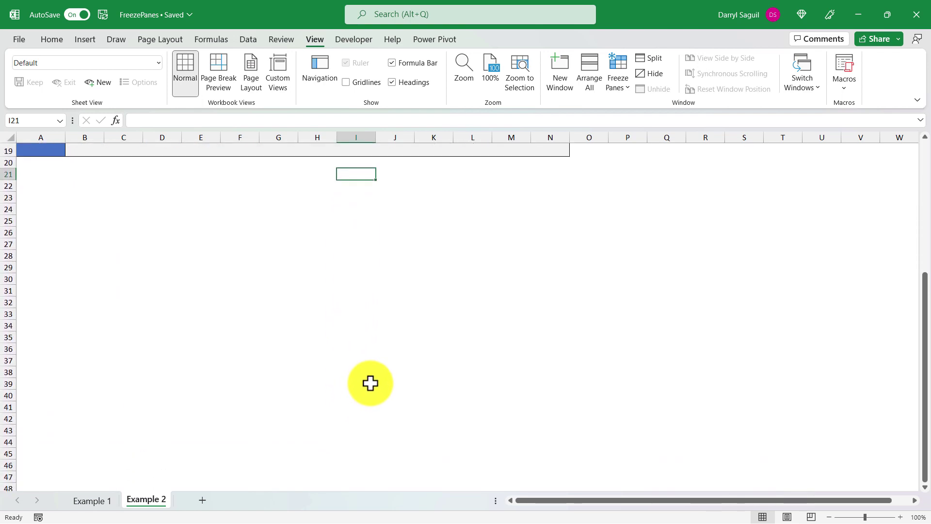
scroll(369, 383, "down", 1)
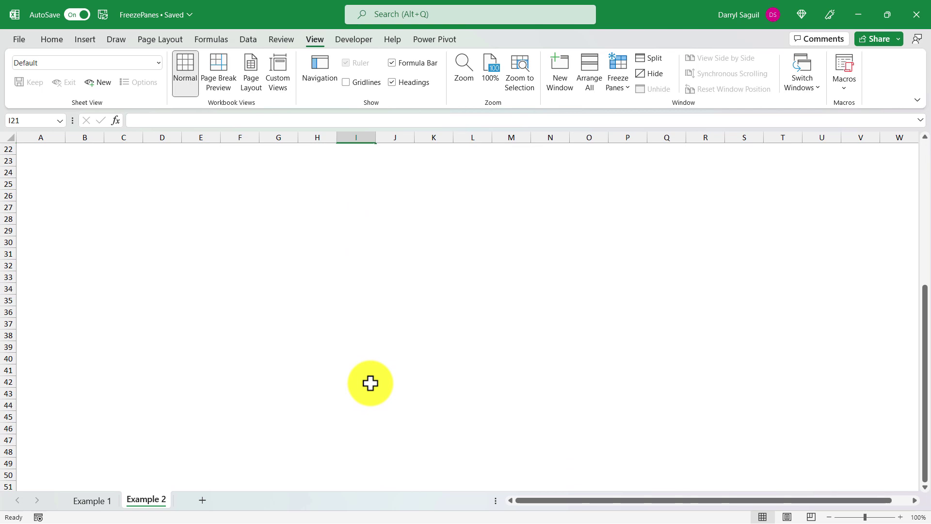
scroll(370, 383, "up", 3)
scroll(370, 383, "up", 4)
key("Right")
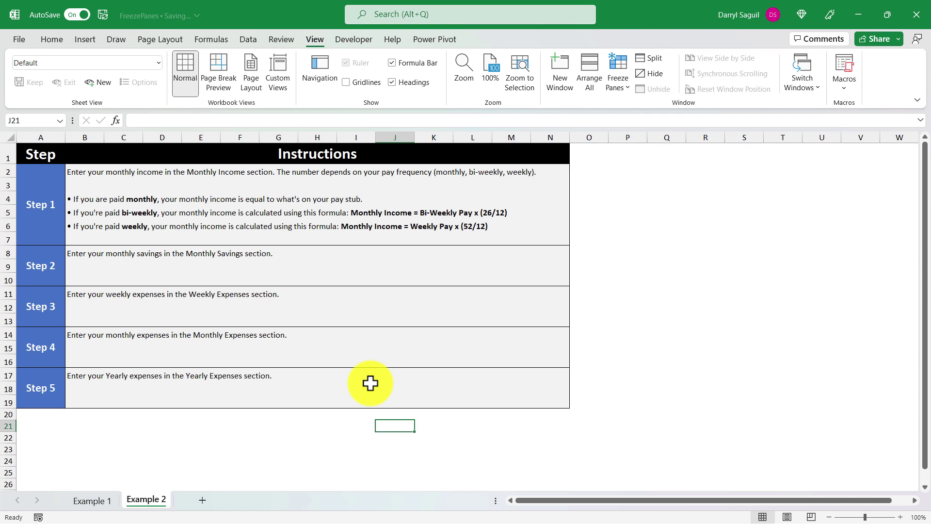
key("Right")
key("Right")
key("Right")
key("Right")
key("Right")
key("Right")
key("Right")
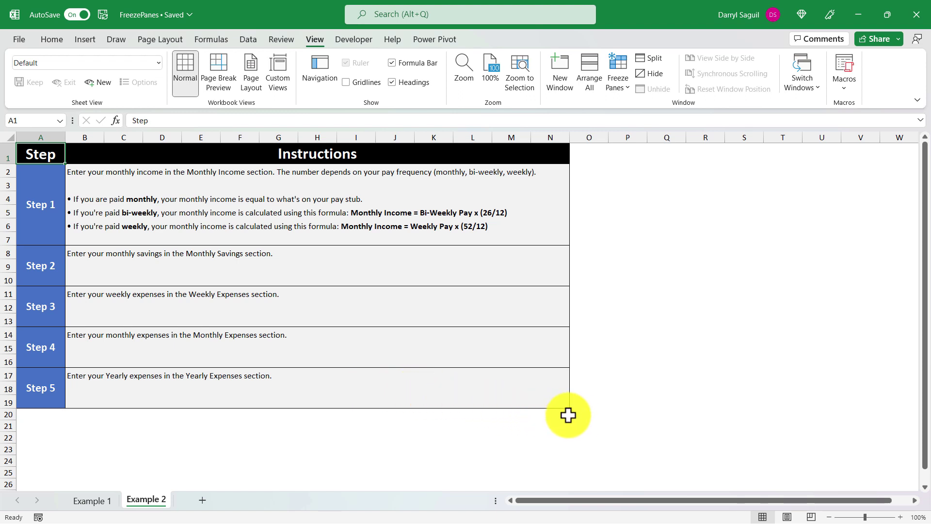
Step: Freeze panes at cell O20 so rows 1–19 and columns A–N stay fixed
left_click(585, 416)
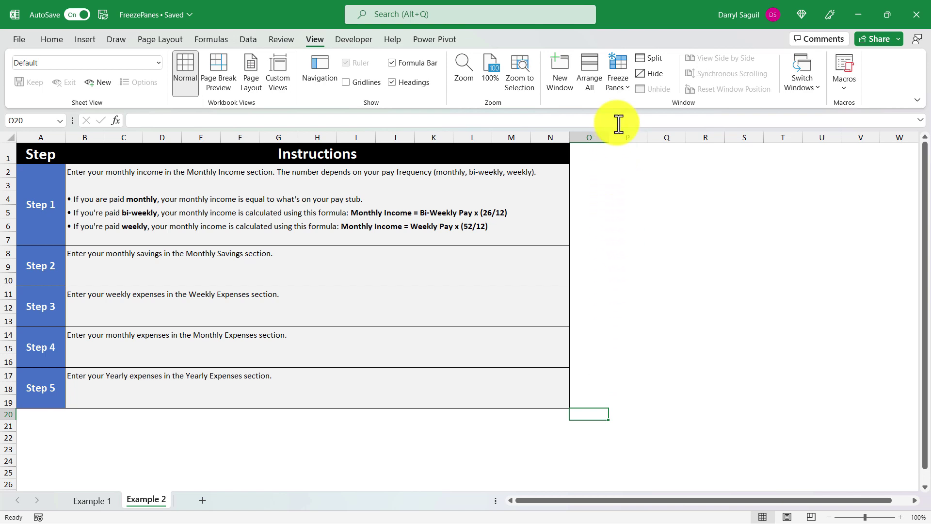
left_click(621, 86)
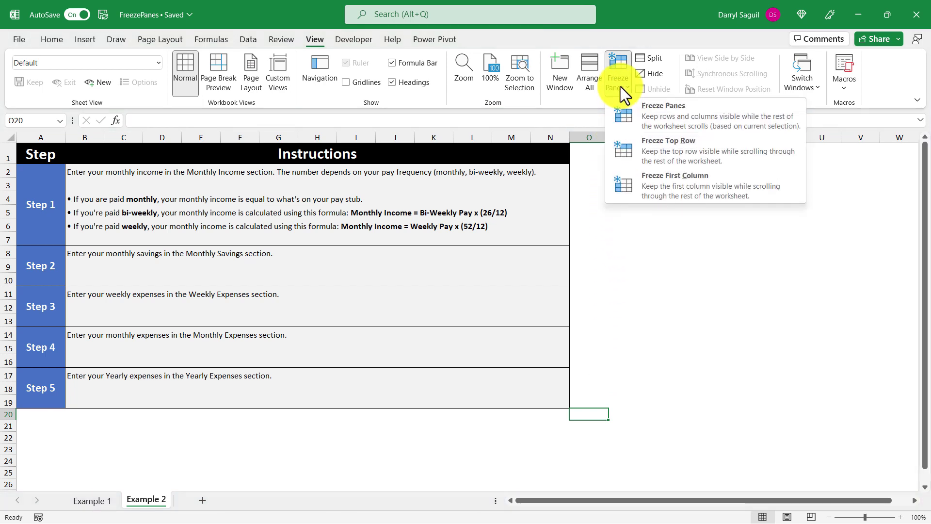
left_click(679, 118)
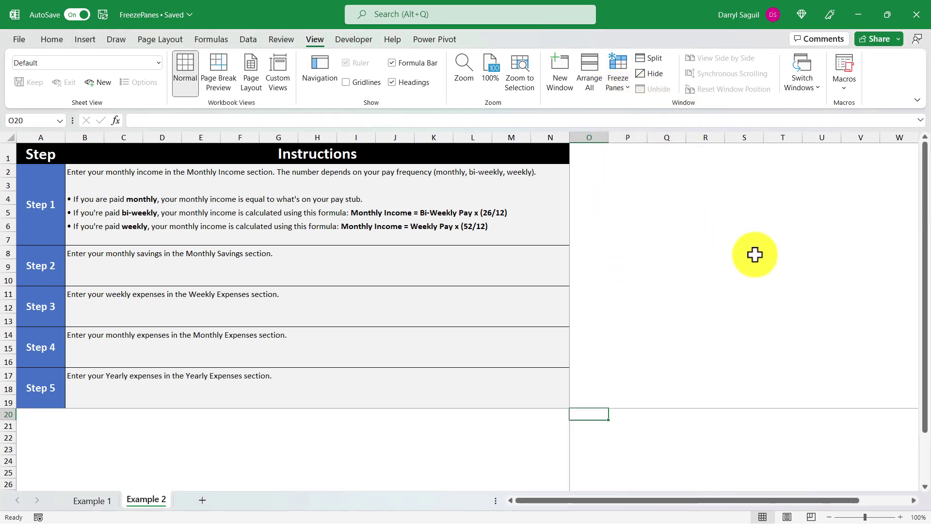
Step: Scroll down and move right to verify the Step 1–5 instructions block stays in view
scroll(754, 254, "down", 1)
scroll(755, 254, "down", 2)
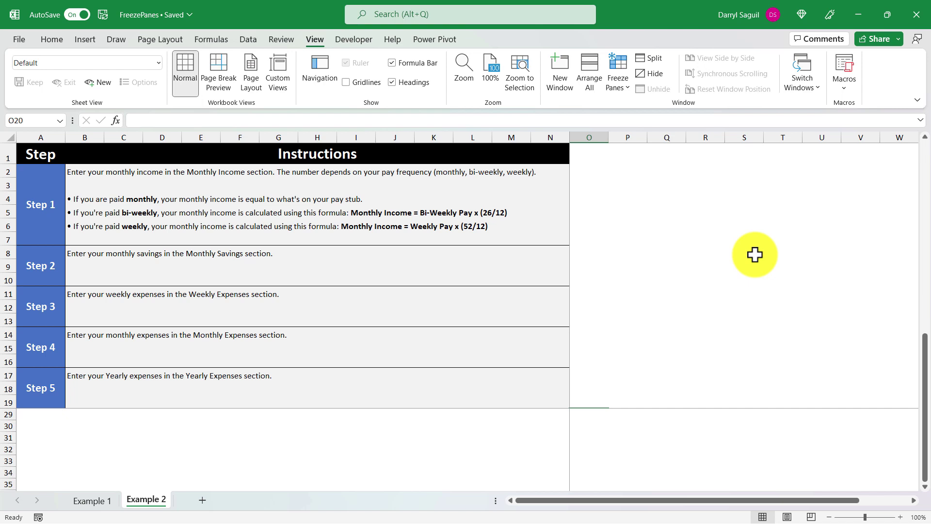
scroll(754, 254, "up", 3)
key("Right")
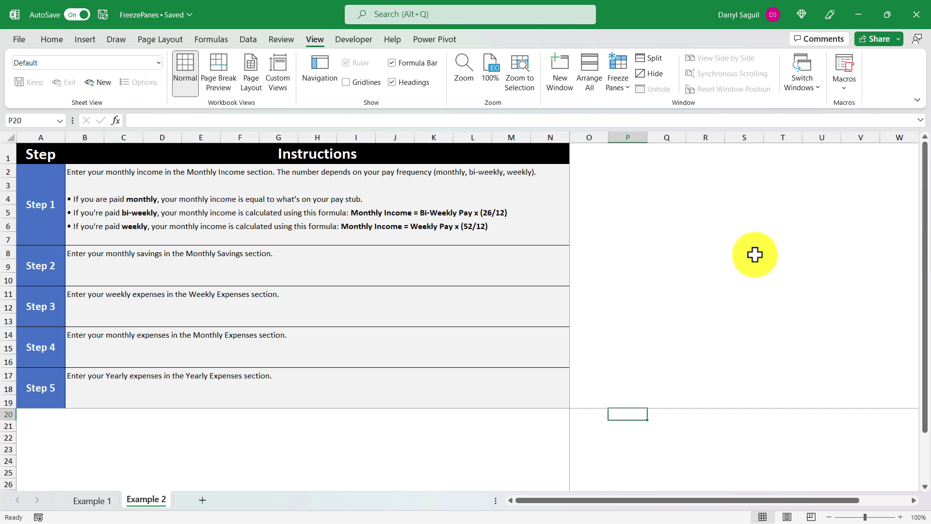
key("Right")
key("Right")
key("Right")
key("Right")
key("Right")
key("Right")
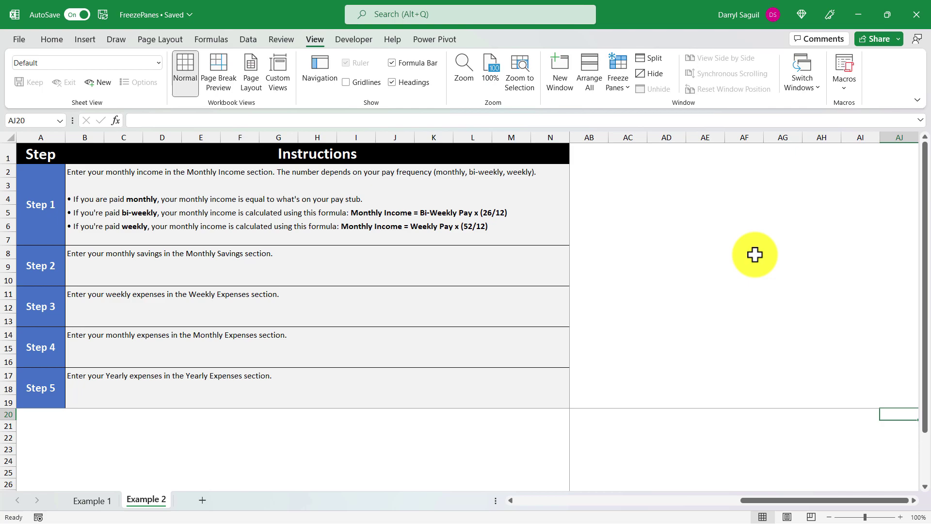